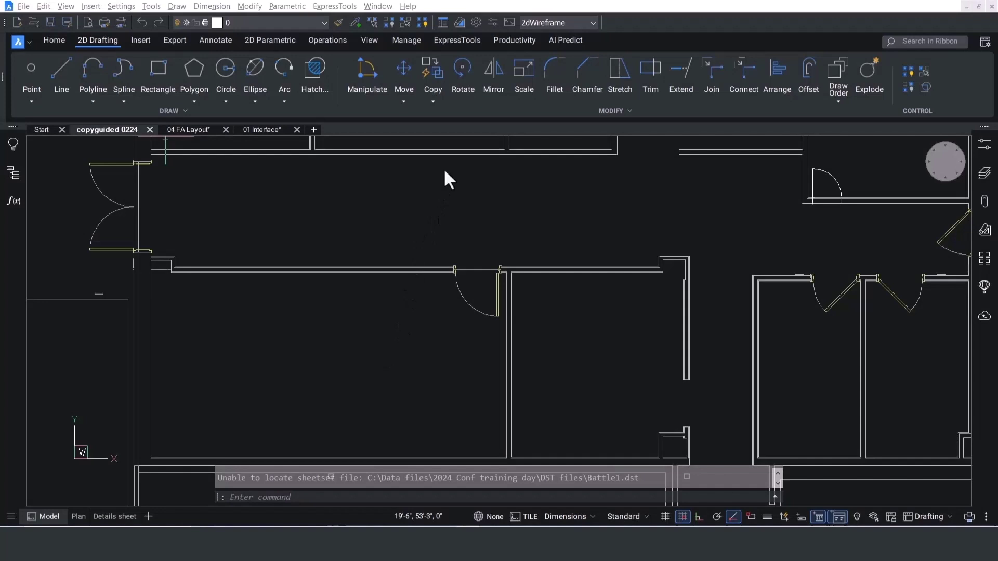
Guided-copy the door, flip it with Ctrl into another wall opening, then switch to 04 FA Layout.
click(433, 100)
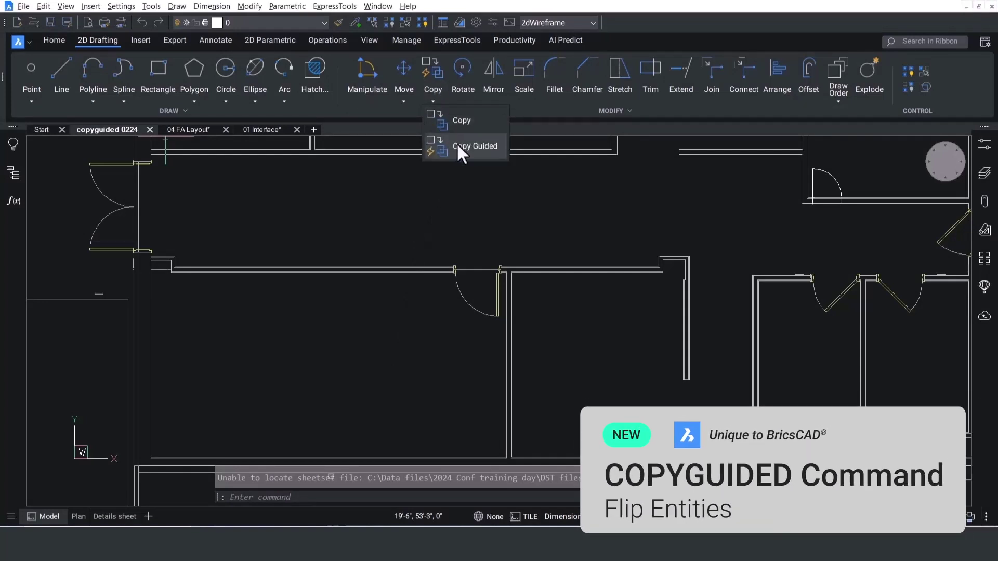
click(459, 150)
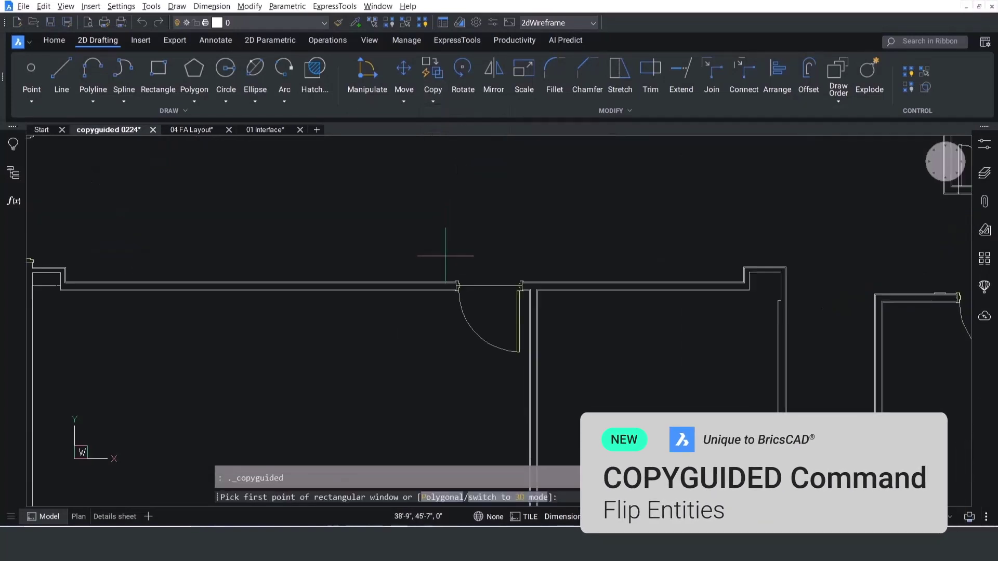
click(445, 255)
click(499, 361)
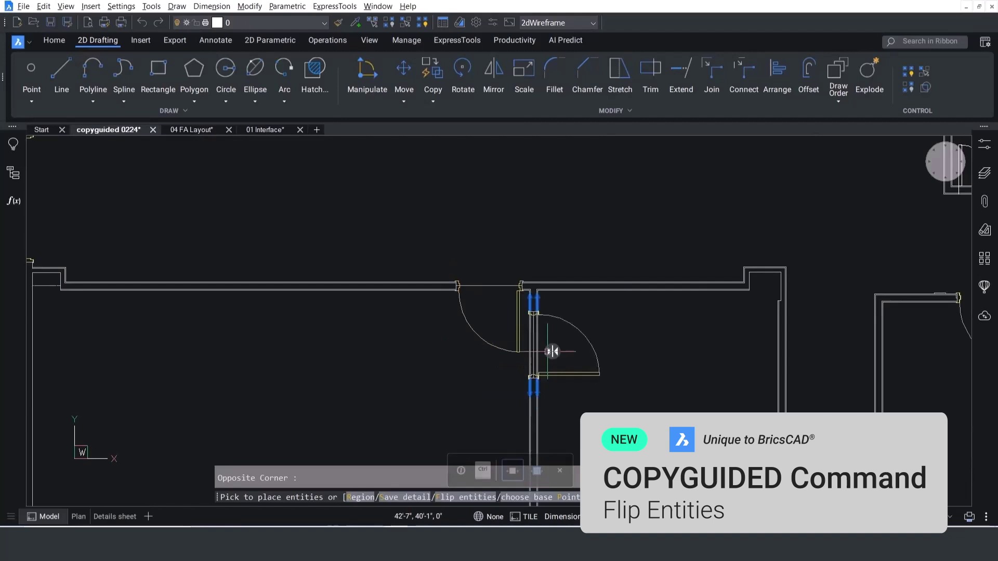
key(ctrl)
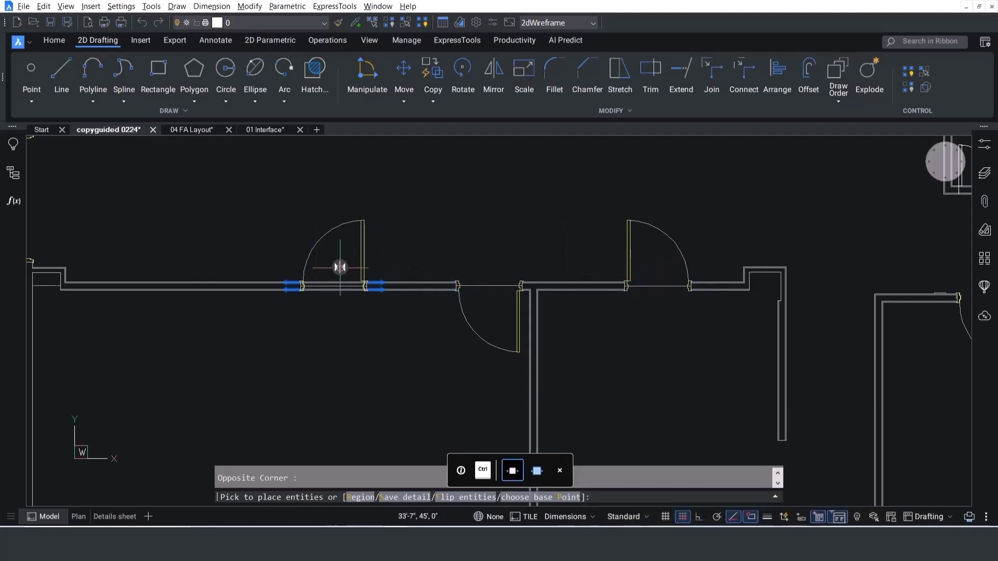
key(ctrl)
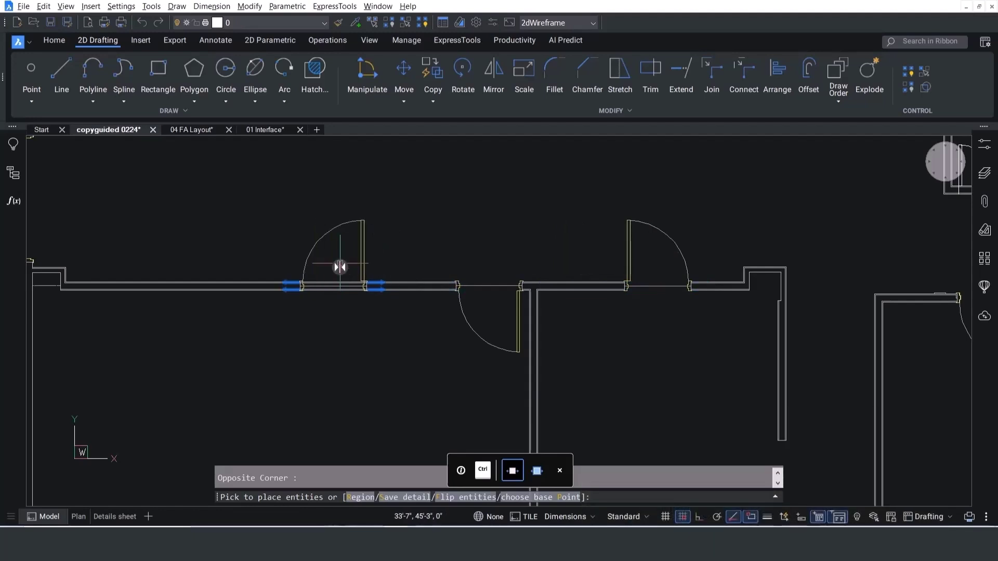
key(ctrl)
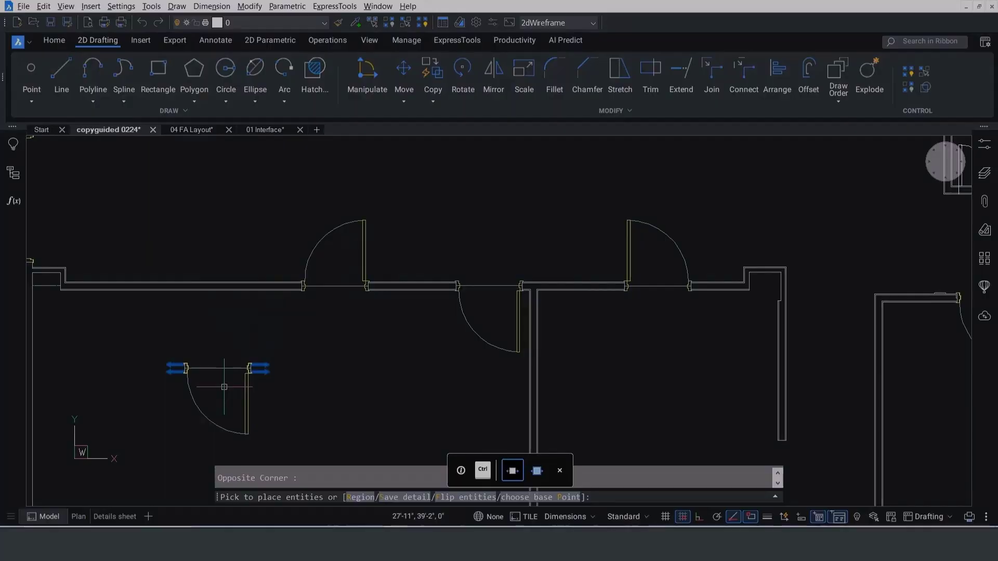
click(190, 130)
click(101, 75)
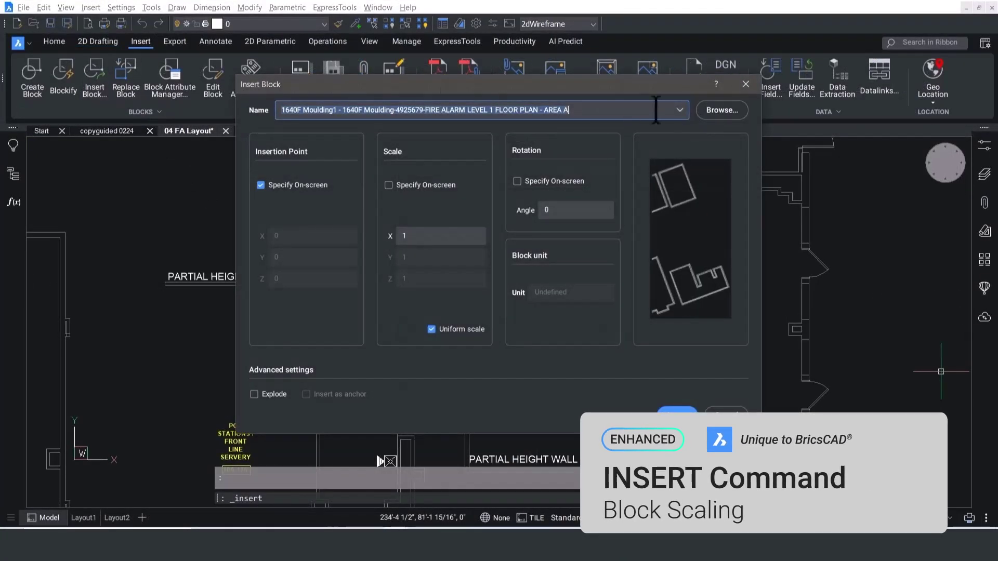
Insert an FA SpSt LITE block in the upper room above the existing symbol.
click(633, 113)
text(FA)
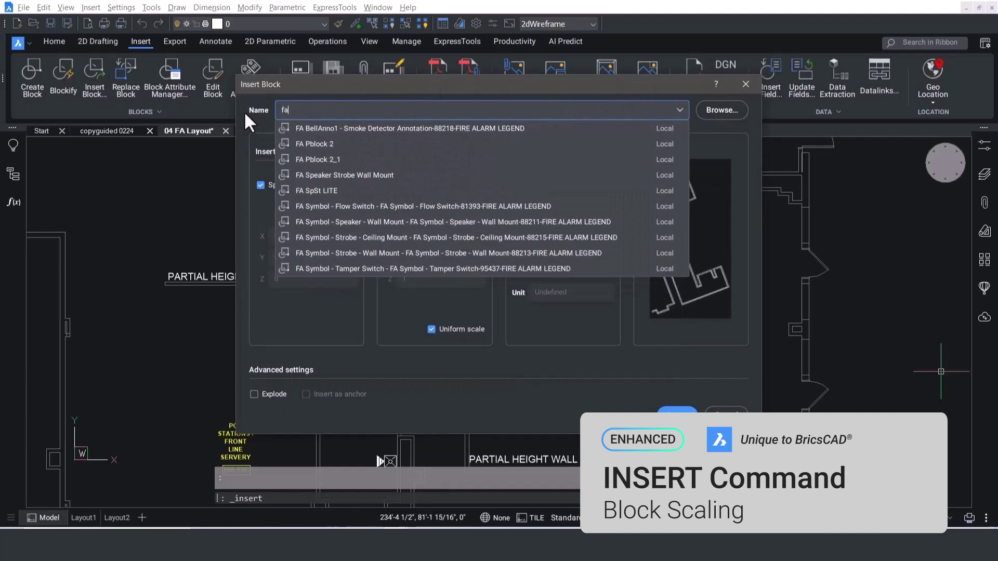
click(336, 185)
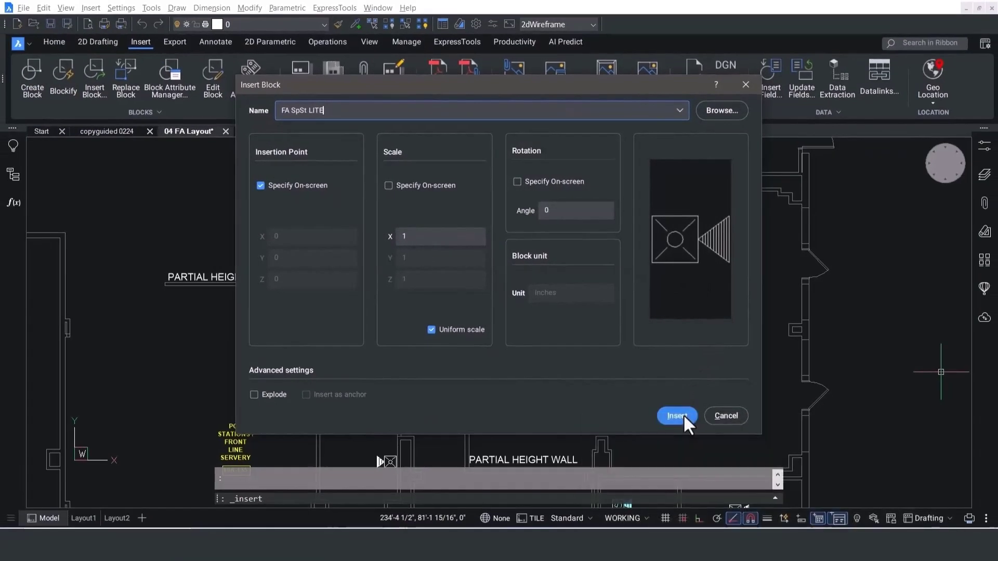
click(677, 416)
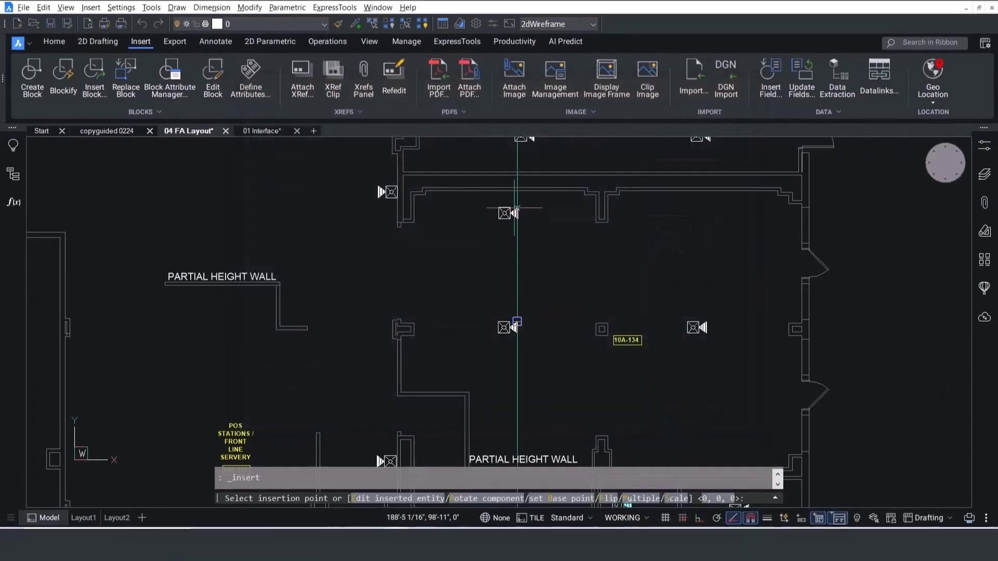
click(516, 326)
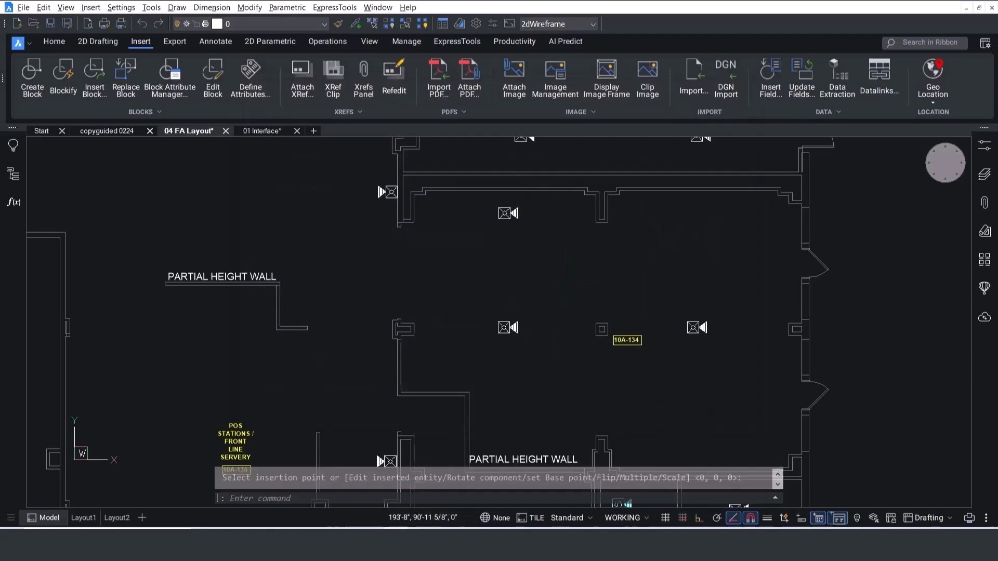
Create a Default-mm drawing and insert FA SpSt LITE.dwg into it, exploded.
click(42, 131)
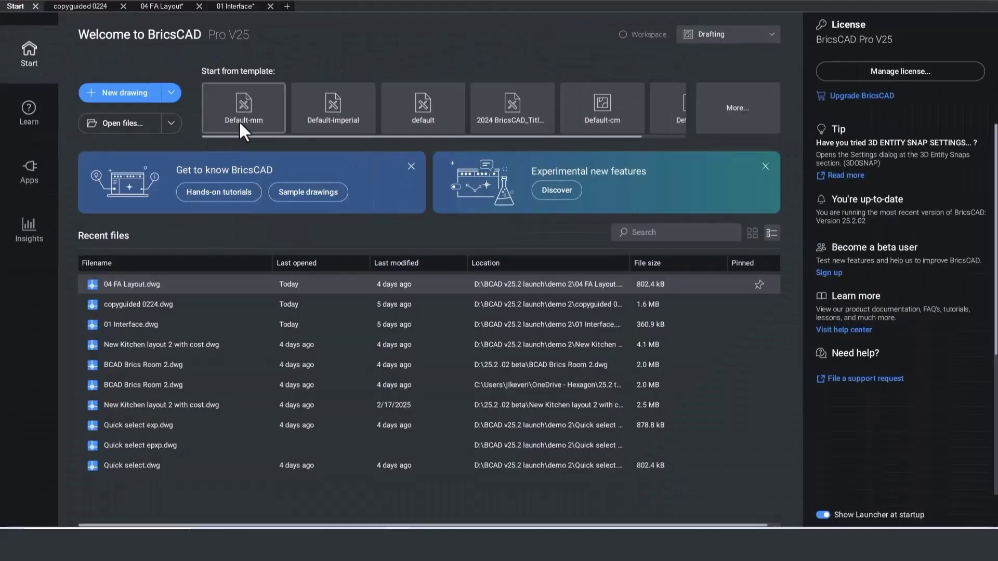
click(238, 120)
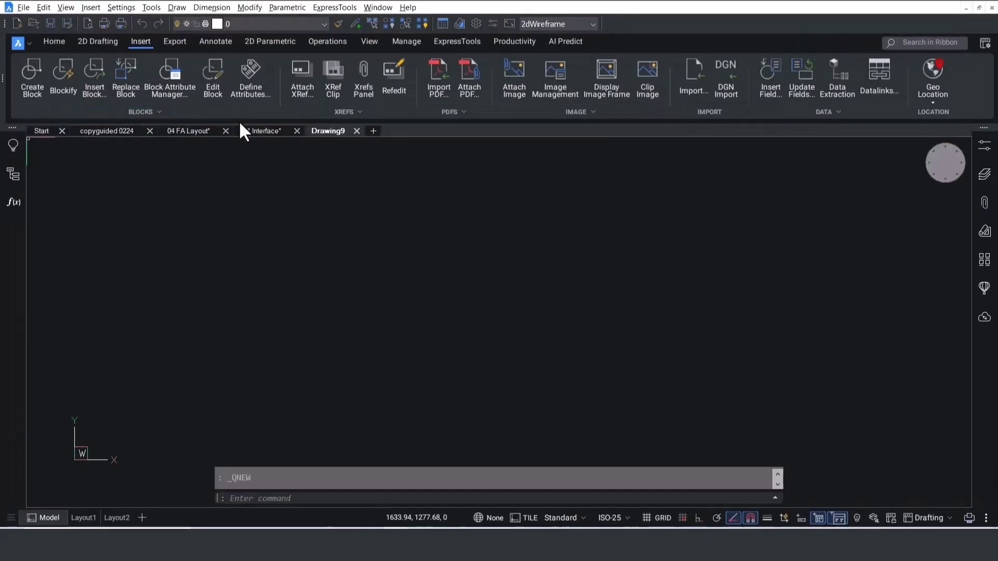
click(102, 76)
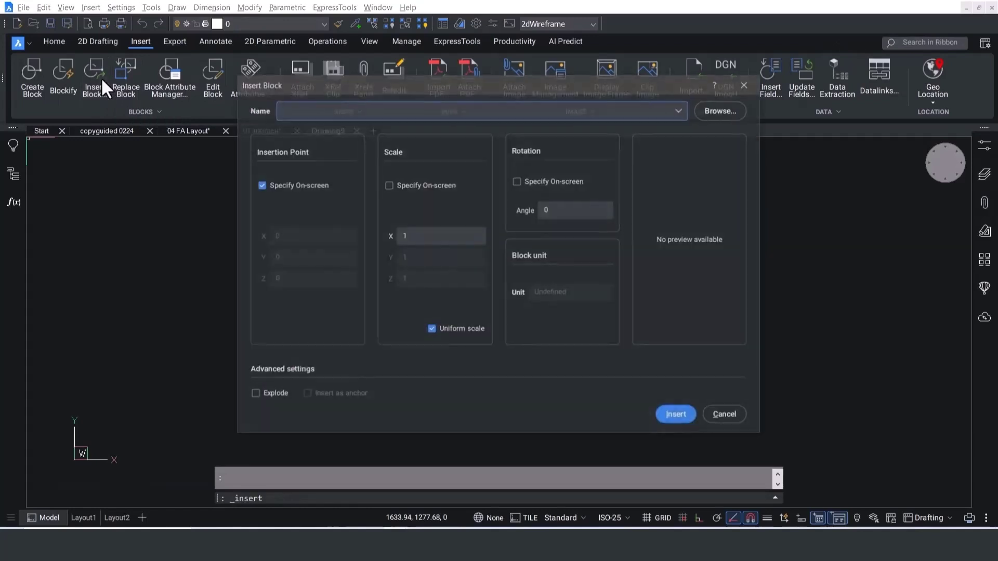
click(714, 110)
click(256, 135)
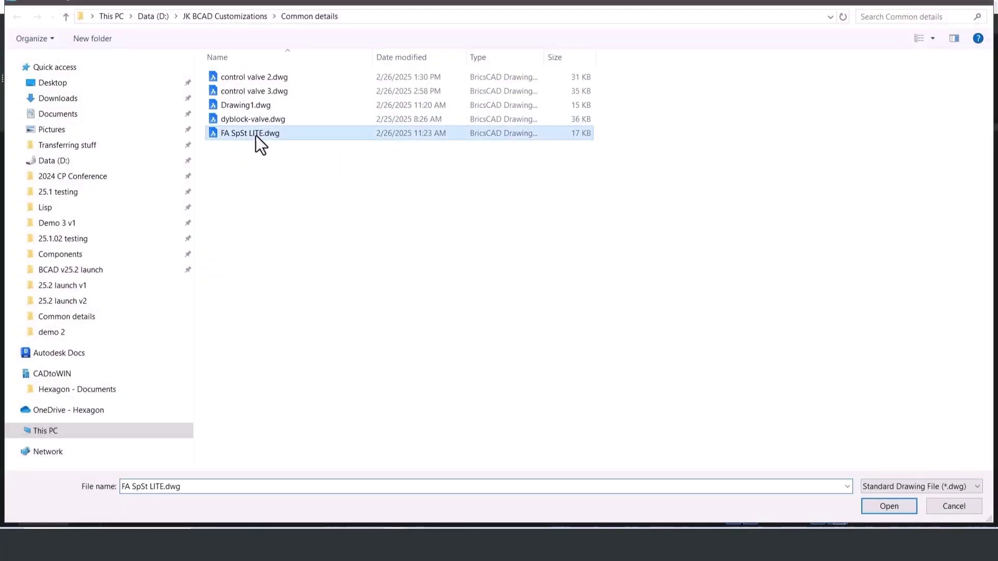
double_click(256, 135)
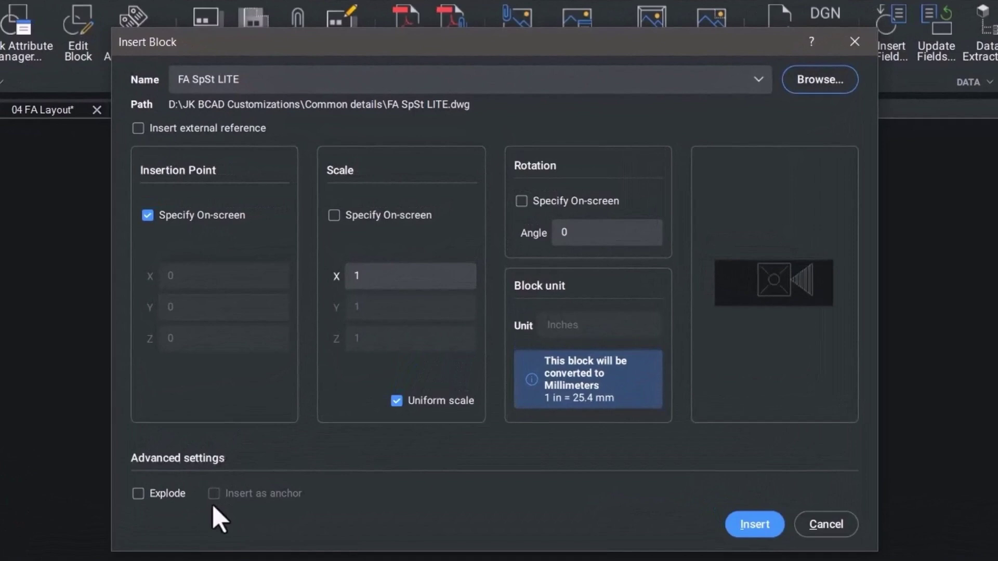
click(138, 494)
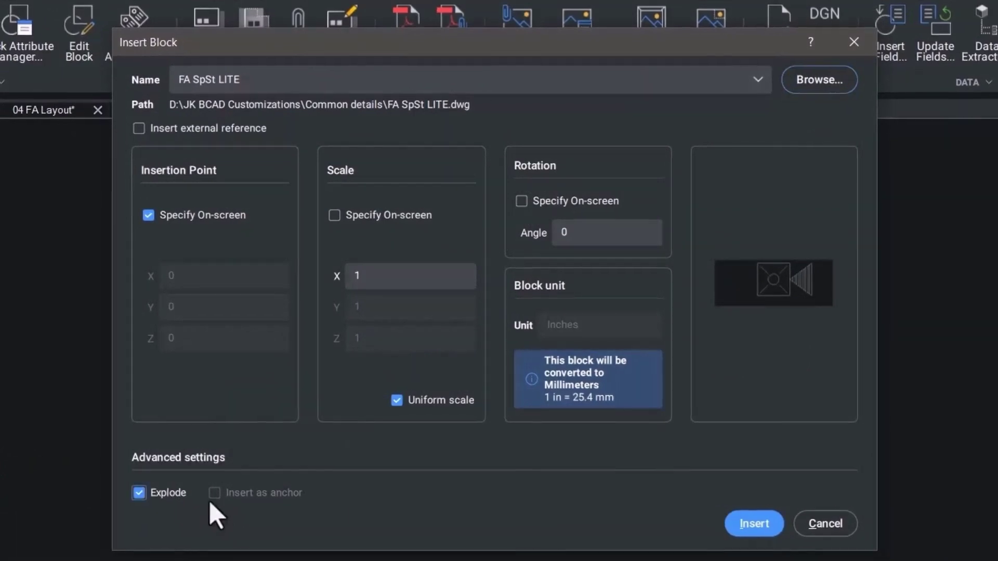
click(672, 414)
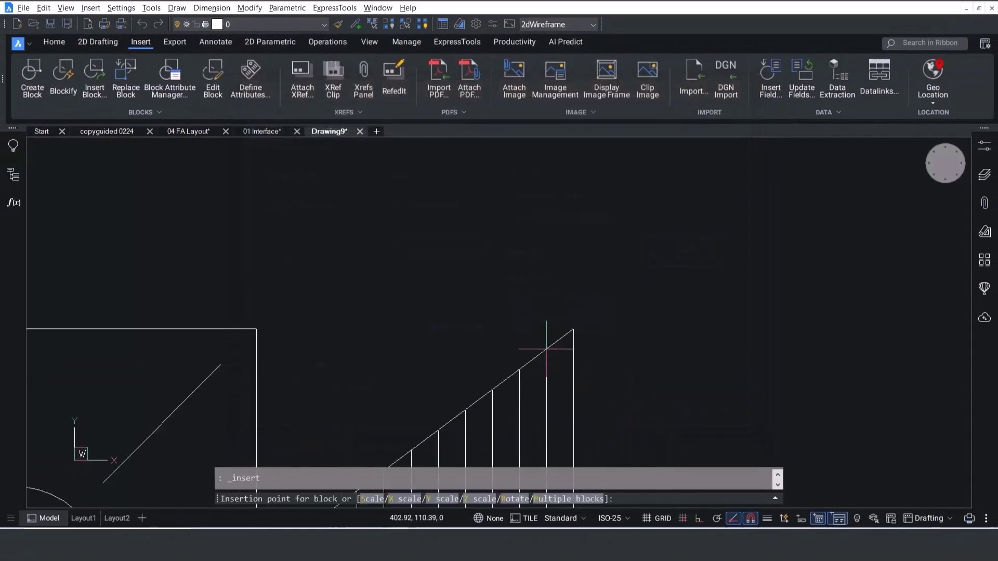
scroll(547, 348, down, 3)
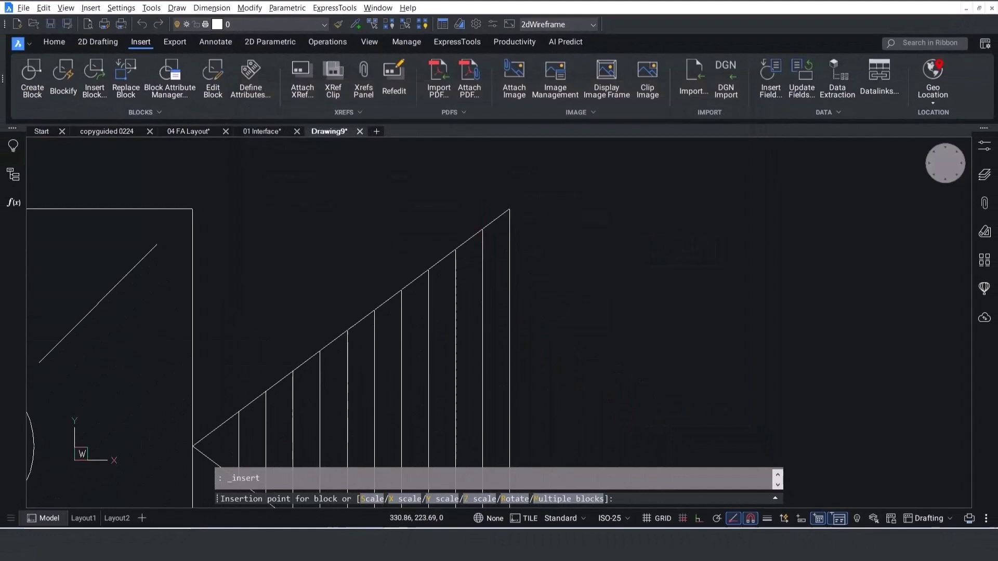
click(492, 226)
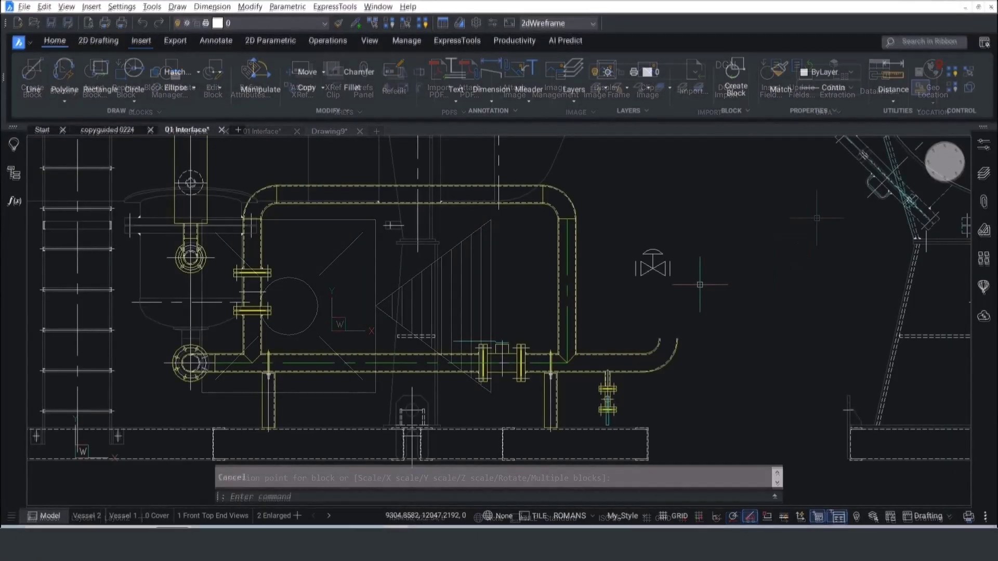
scroll(604, 263, up, 4)
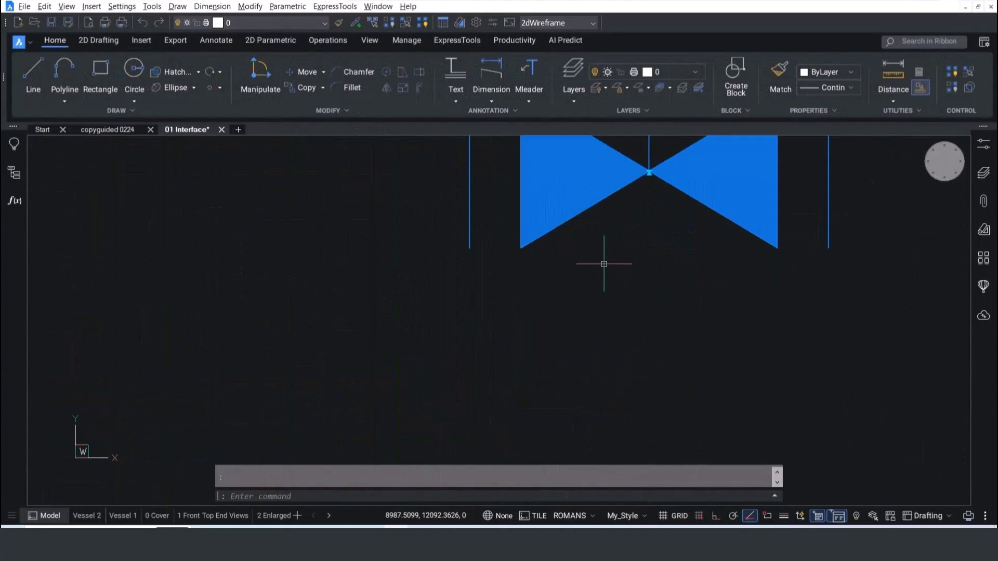
scroll(604, 263, down, 3)
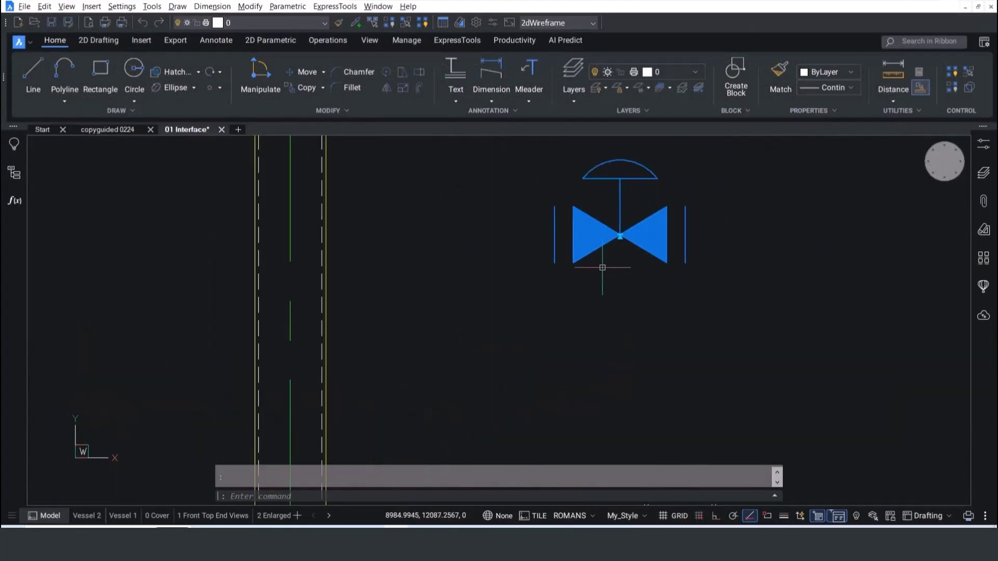
Grip-copy the control valve dynamic block and drag it near the left valve.
click(618, 236)
scroll(410, 295, down, 2)
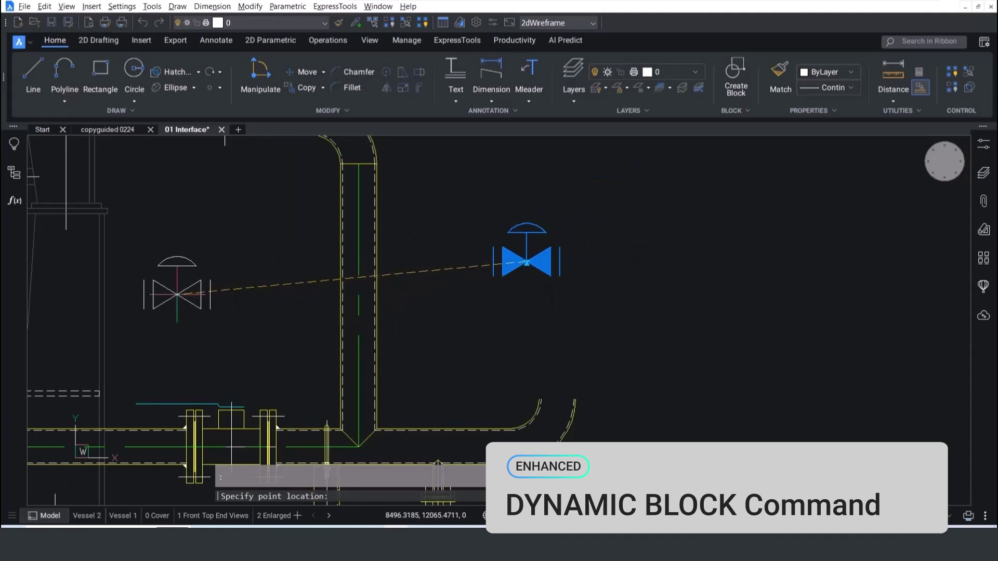
middle_drag(46, 294, 189, 286)
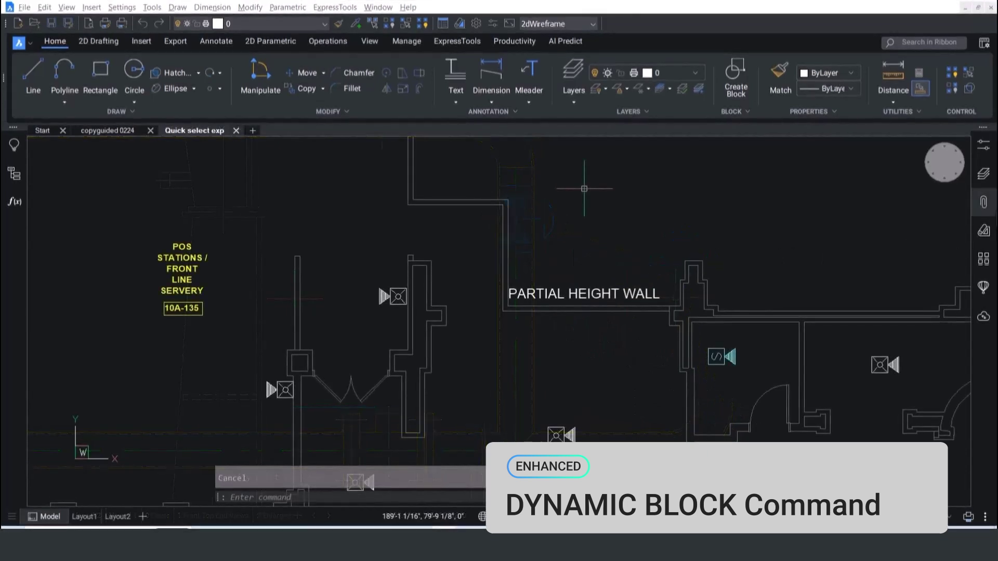
Filter the Properties panel Quick Select to the 234 MText objects and select them.
click(983, 143)
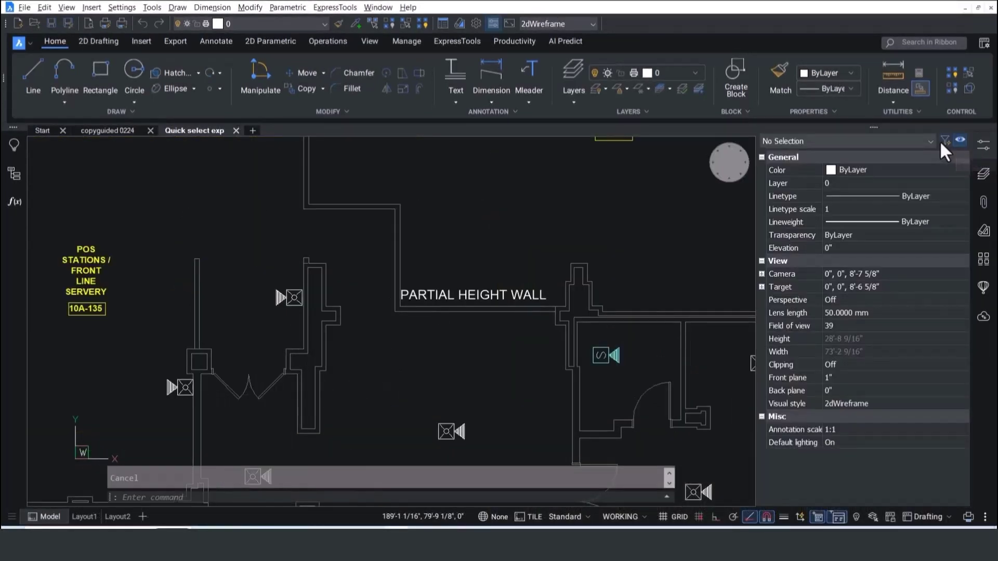
click(945, 142)
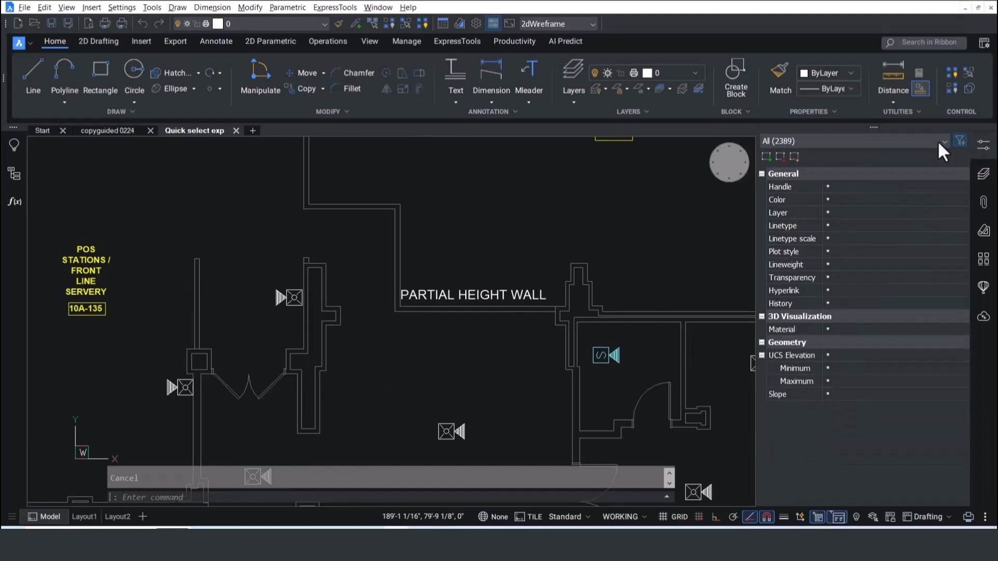
click(895, 140)
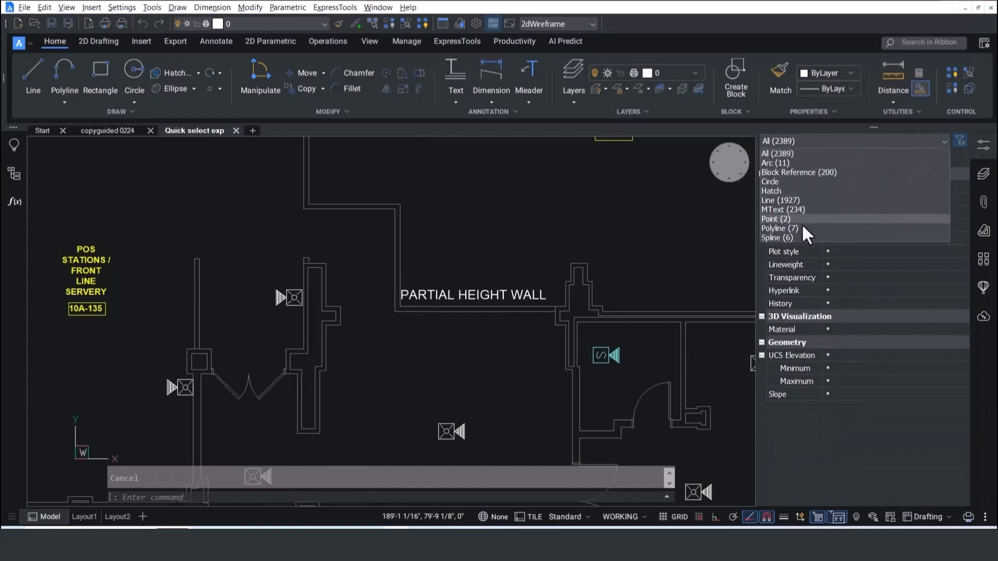
click(785, 209)
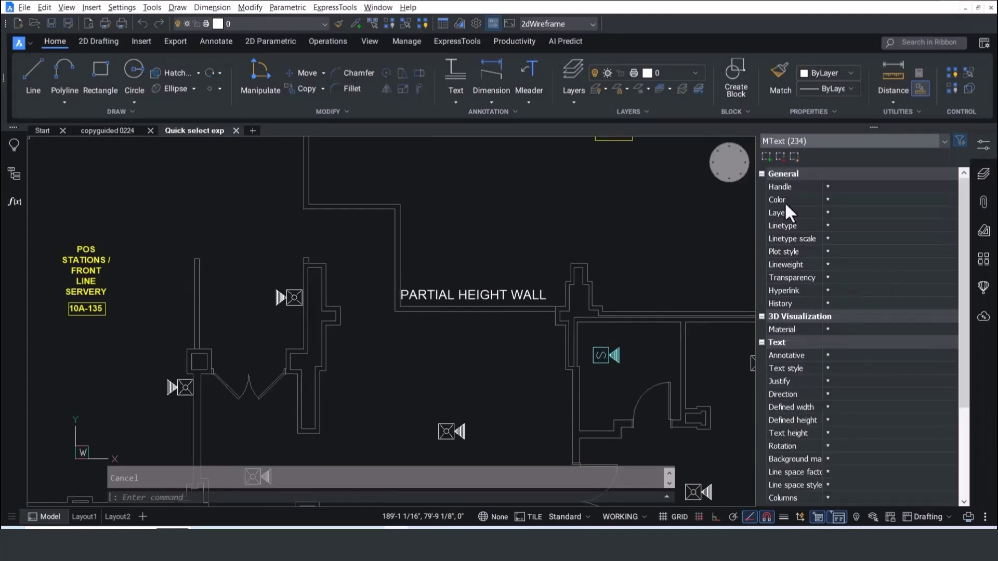
click(767, 157)
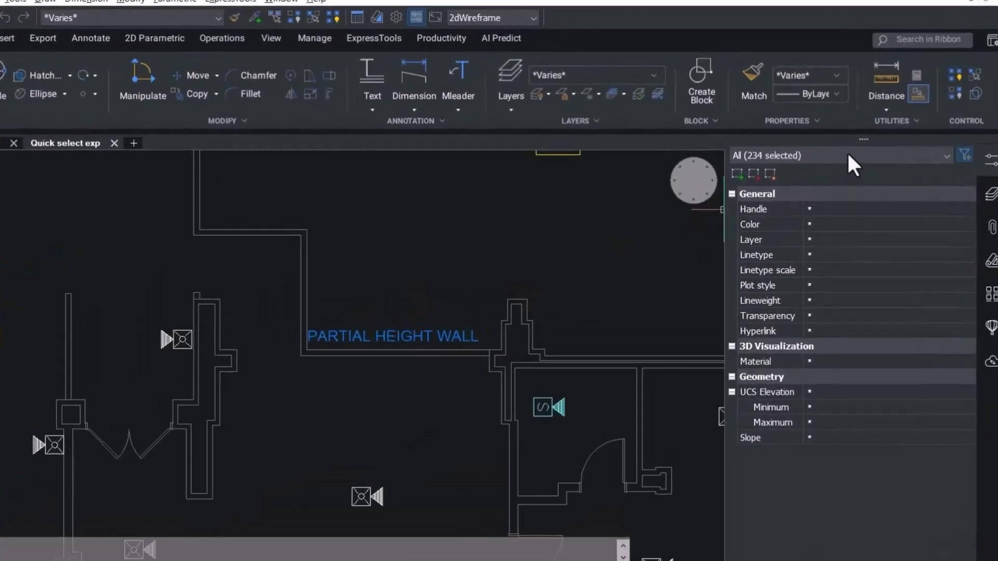
Switch to block references, then add and remove the MText from the selection.
click(854, 140)
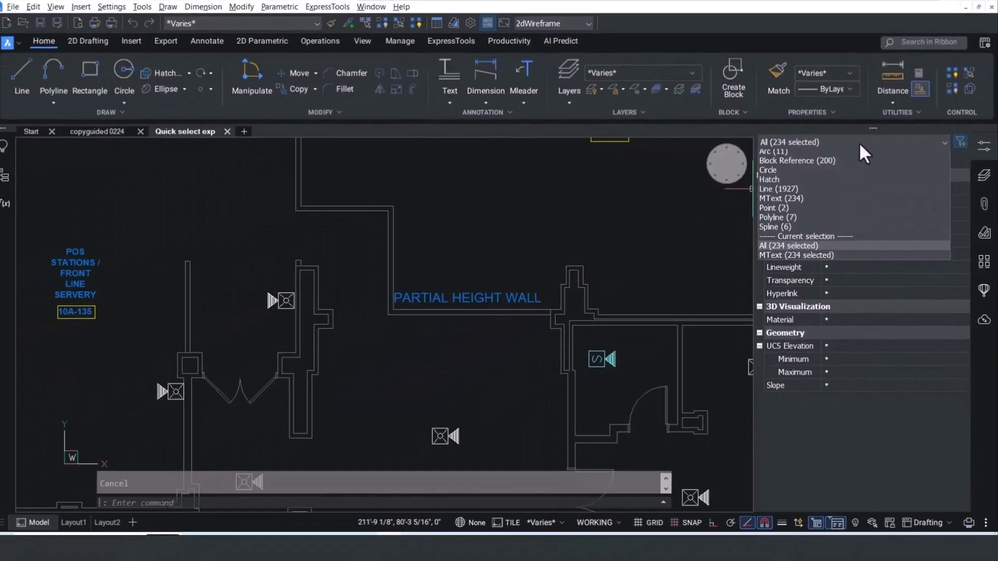
click(780, 171)
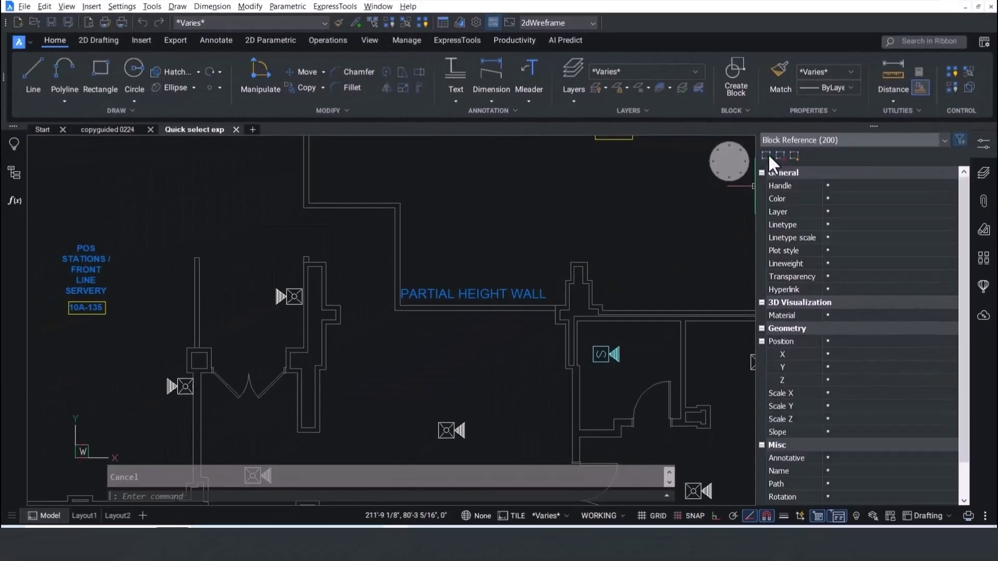
click(767, 156)
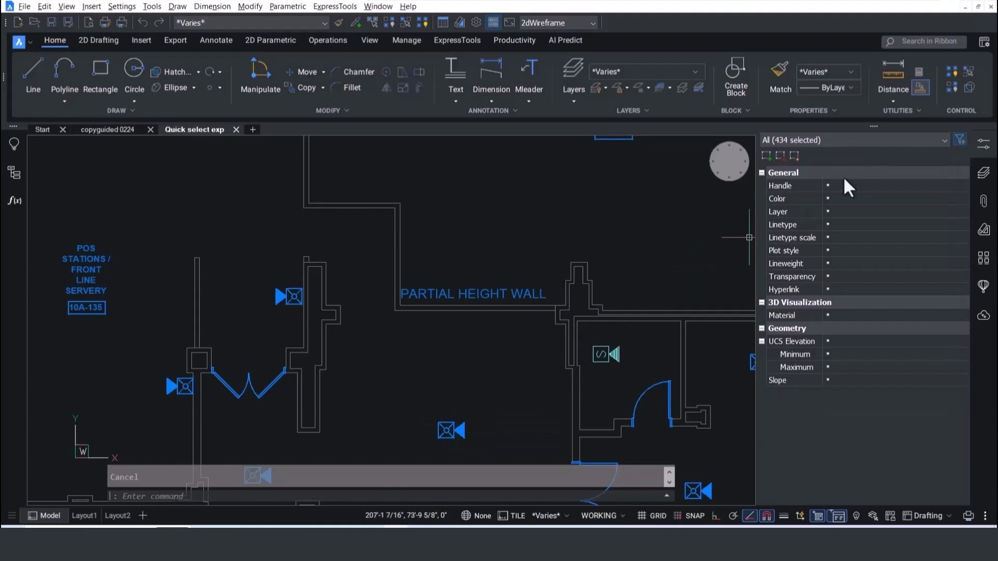
click(843, 140)
click(801, 274)
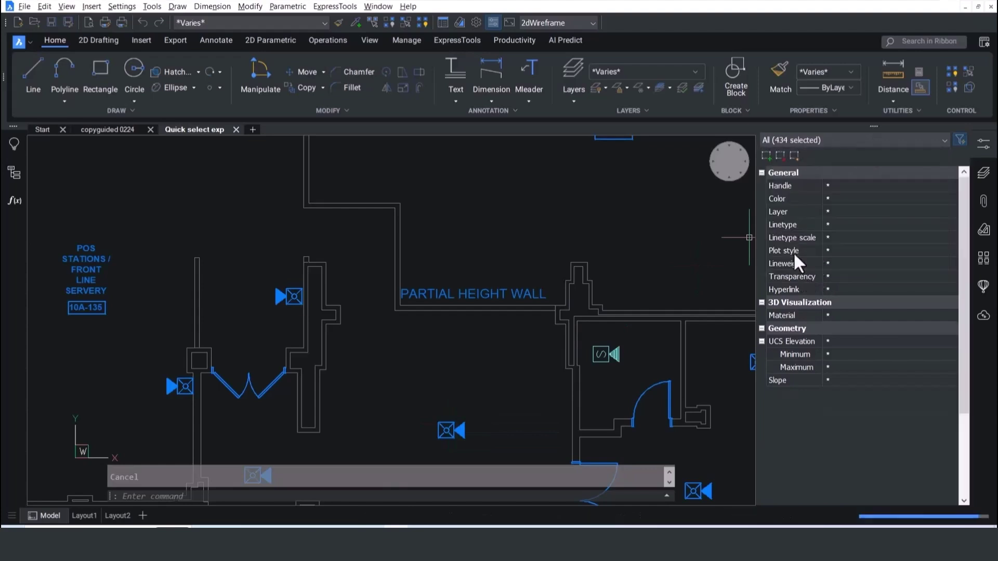
click(777, 154)
Isolate the selection so only the 234 MText objects remain selected.
click(846, 141)
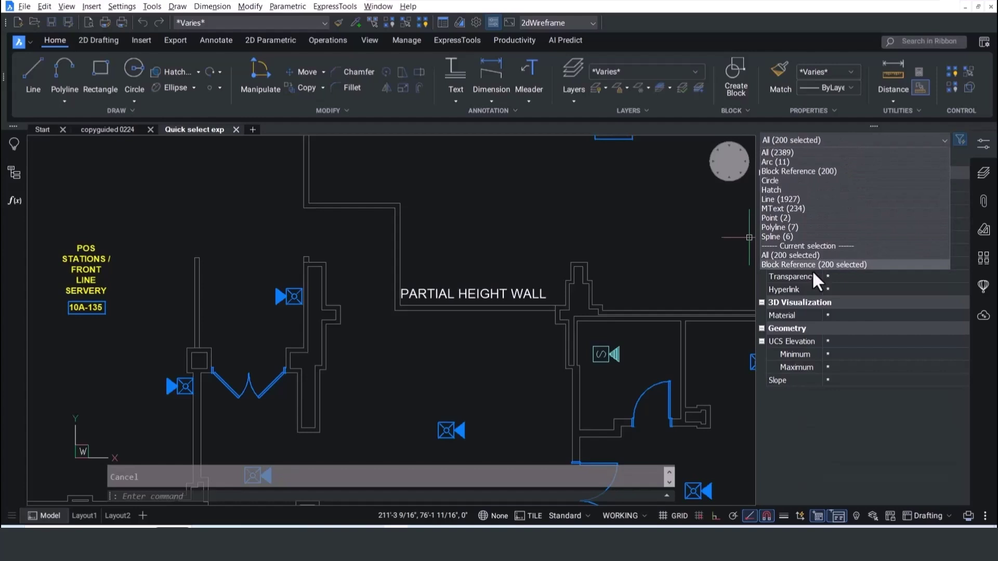
click(790, 210)
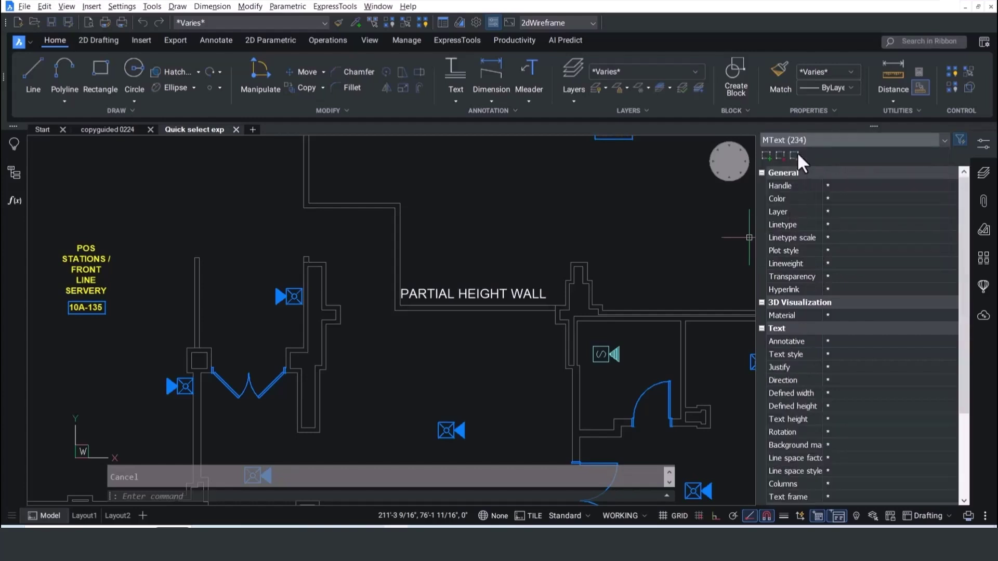
click(797, 155)
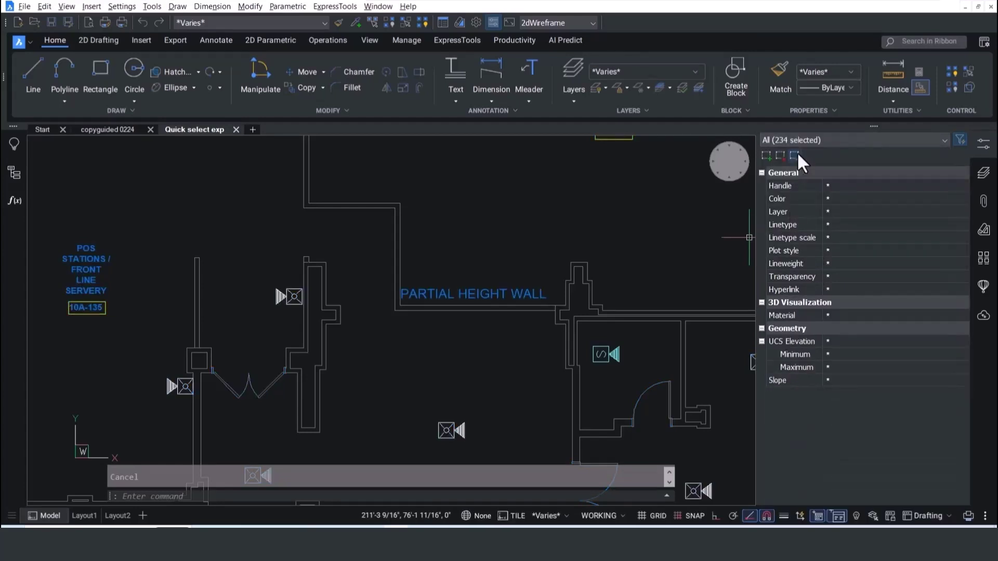
click(849, 140)
Put the 234 MText objects on layer G-ANNO-TEXT, then deselect them.
click(797, 264)
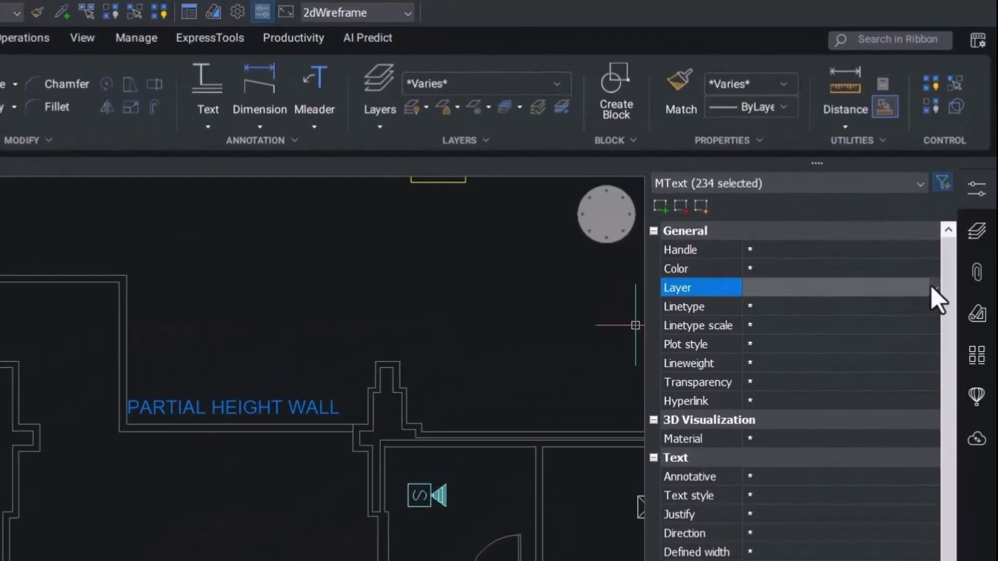
click(930, 288)
scroll(867, 397, down, 2)
scroll(865, 458, down, 2)
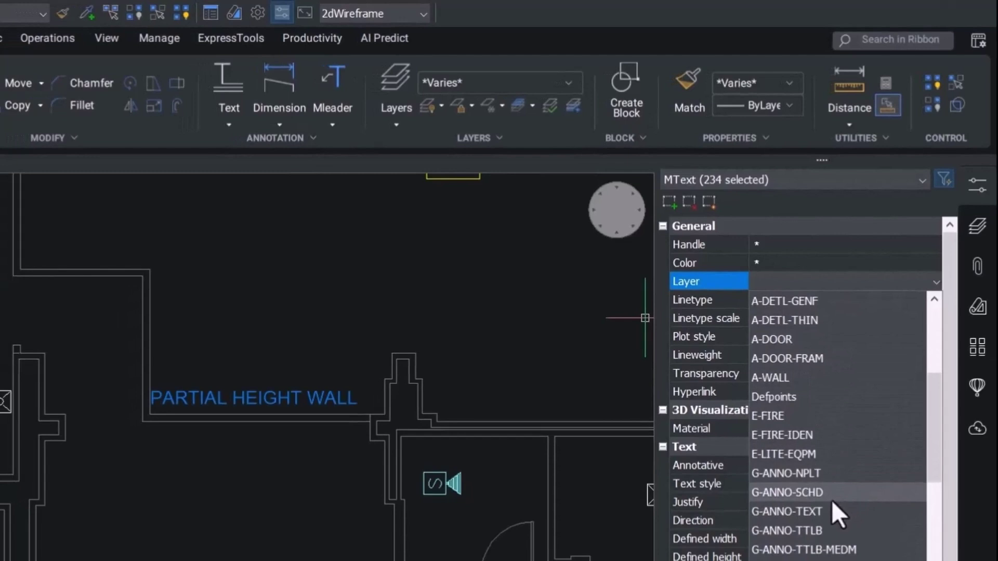
click(831, 511)
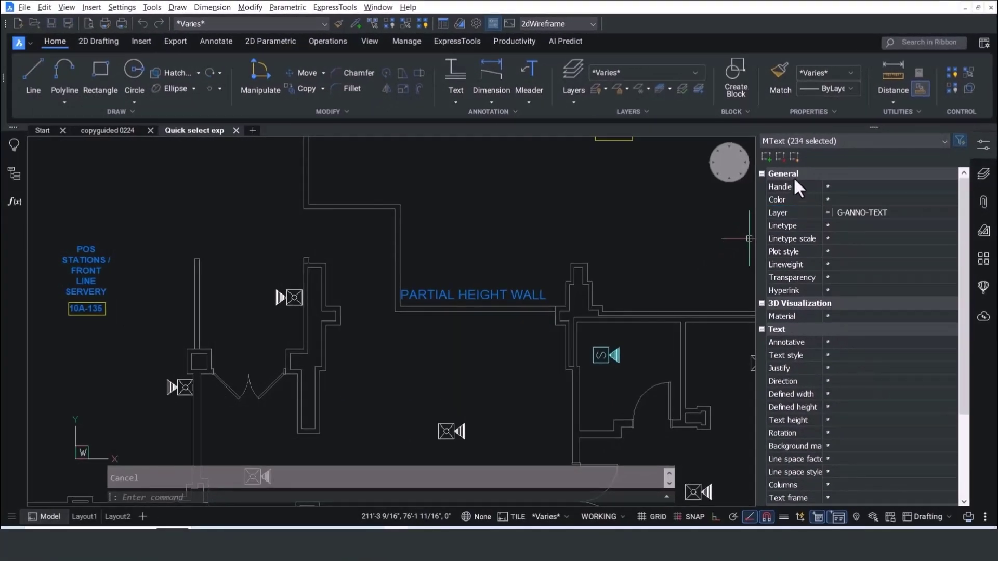
click(780, 158)
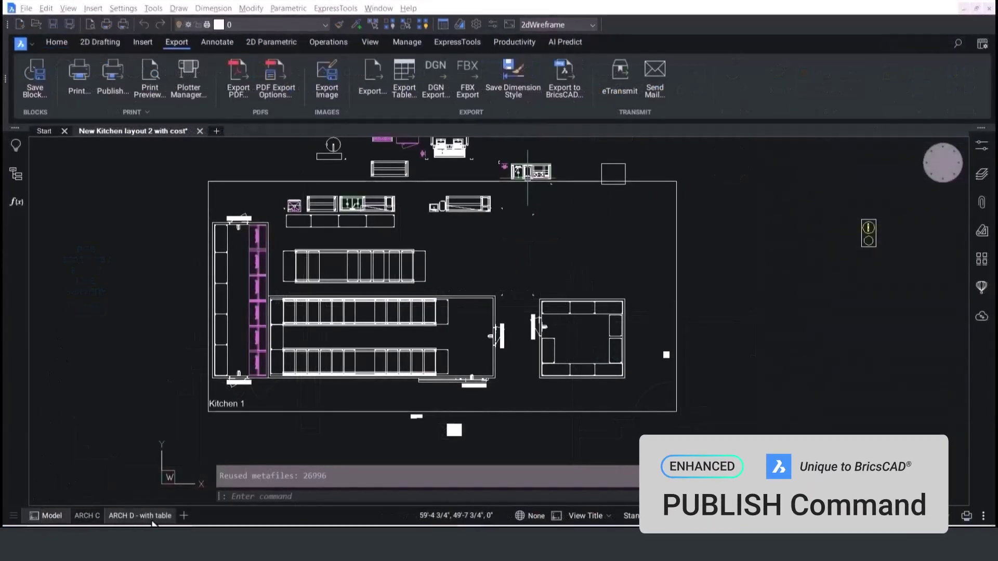
Check the ARCH D - with table layout, return to Model, and open Publish.
click(140, 515)
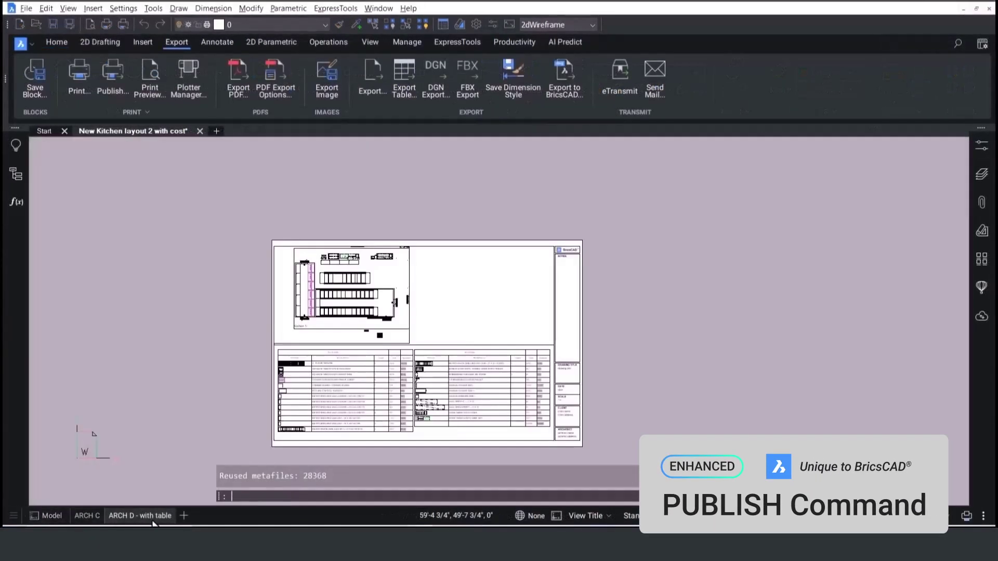
click(52, 516)
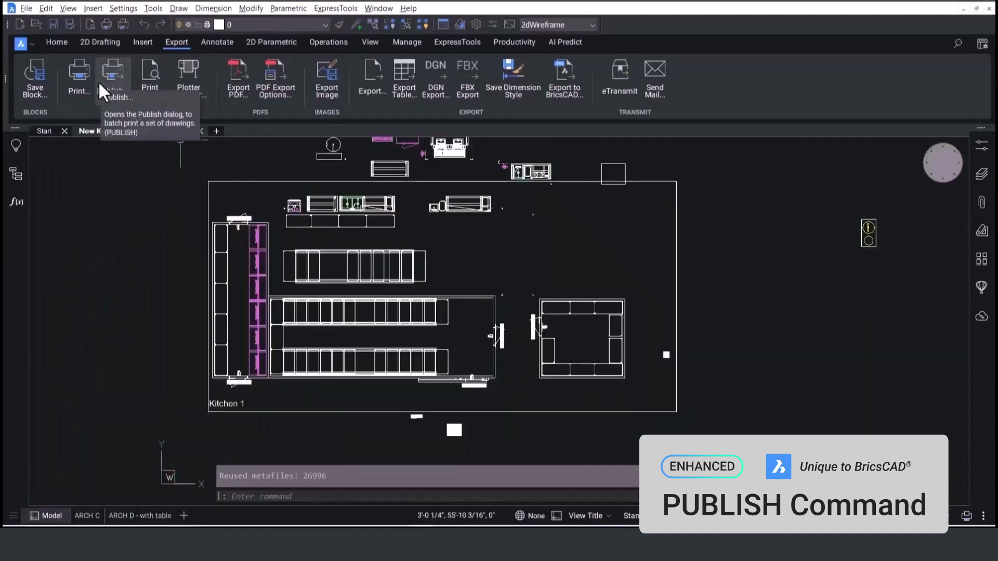
click(111, 79)
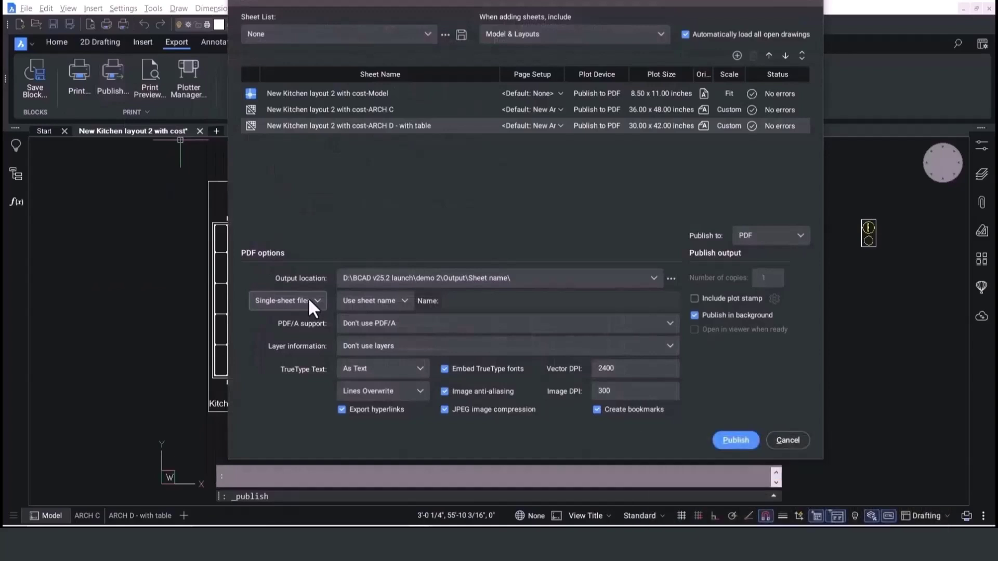
Publish the three sheets as PDFs named by sheet name, without saving the sheet list.
click(404, 300)
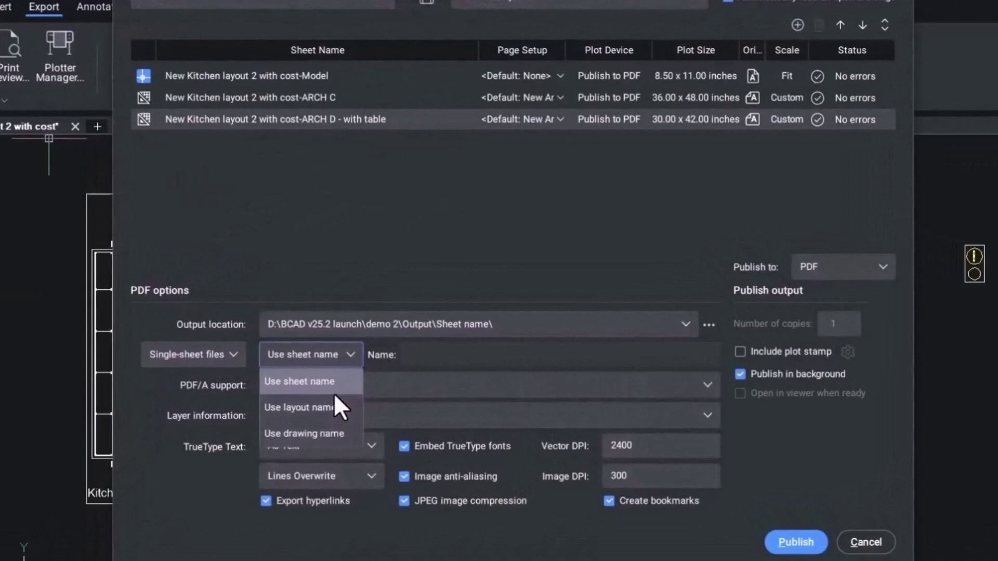
click(333, 386)
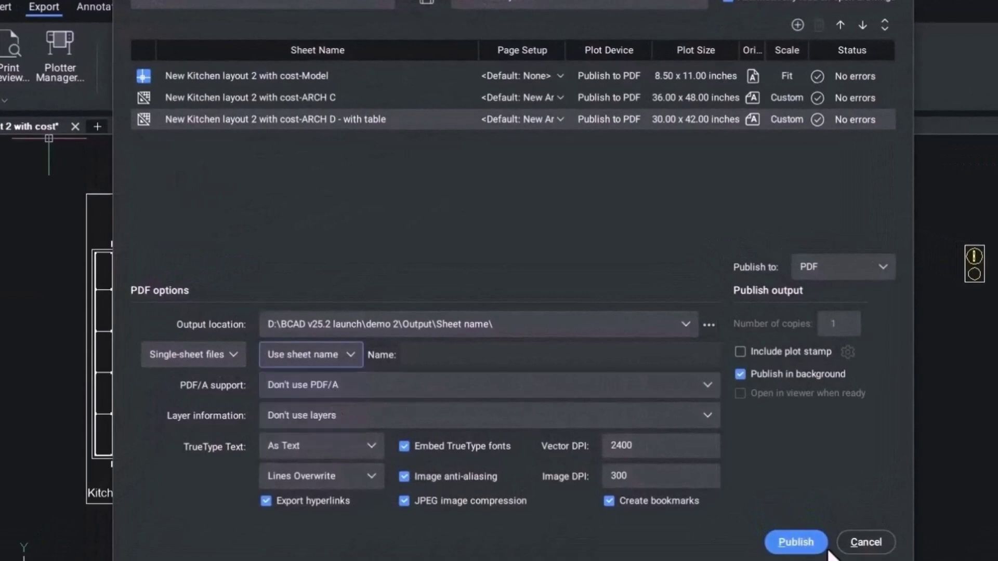
click(796, 542)
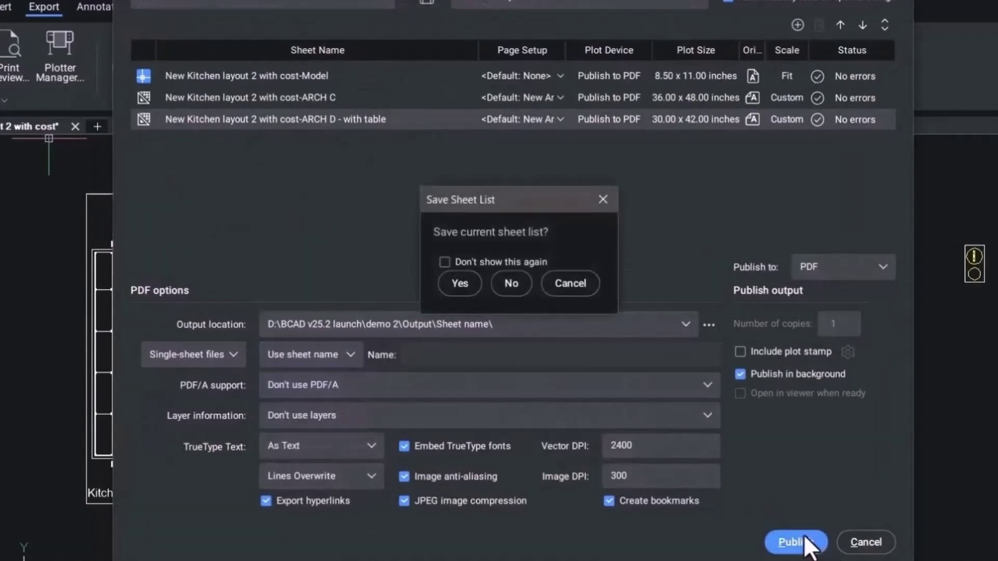
click(511, 283)
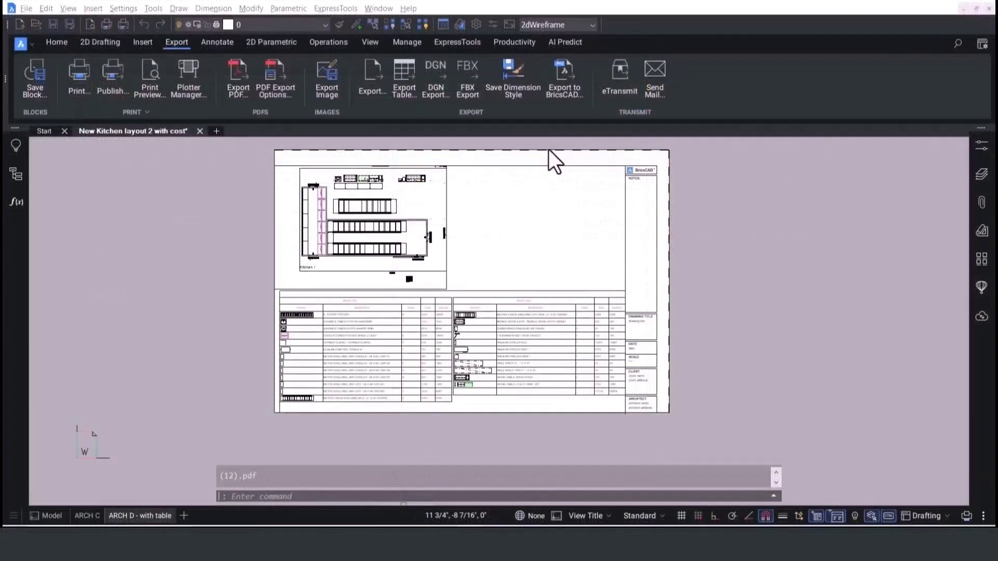
Print ARCH D - with table via Print As PDF.pc3, centered on page, and open Custom Sizes.
right_click(145, 516)
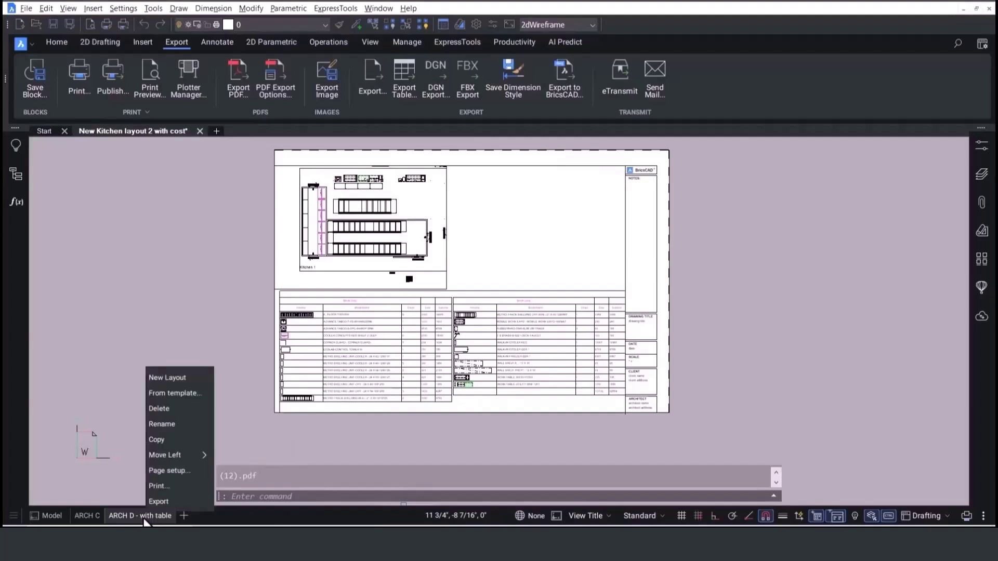
click(165, 485)
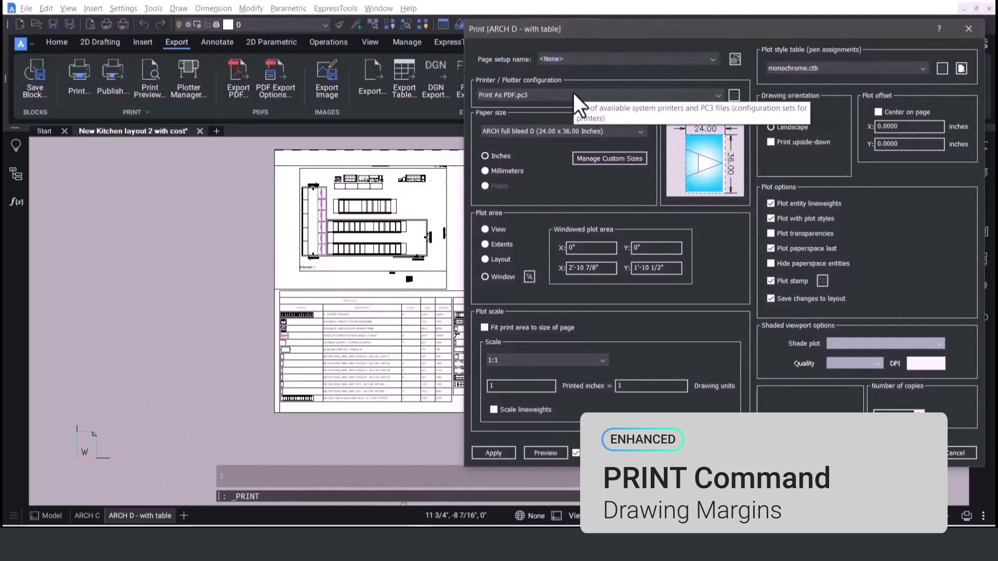
click(573, 94)
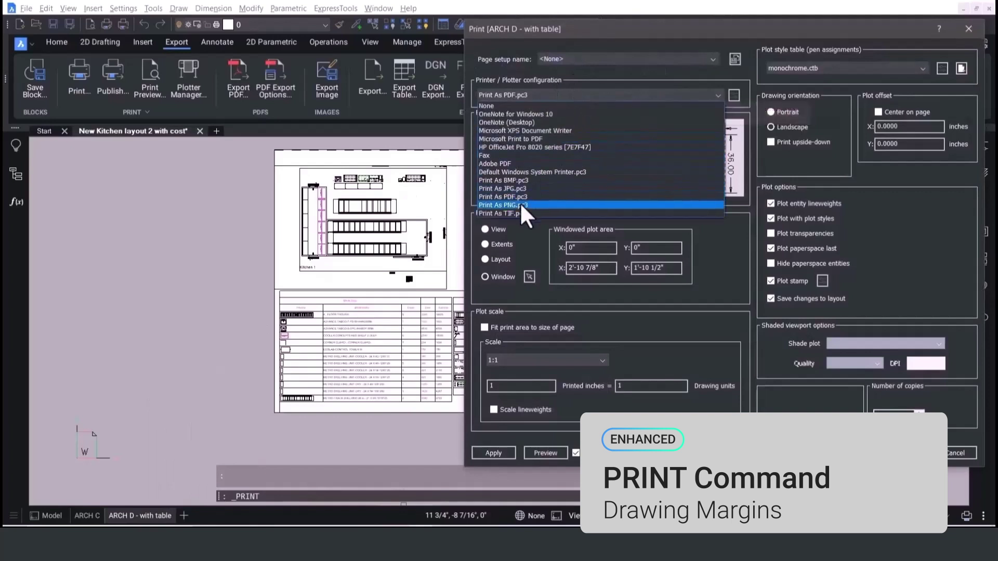
click(520, 196)
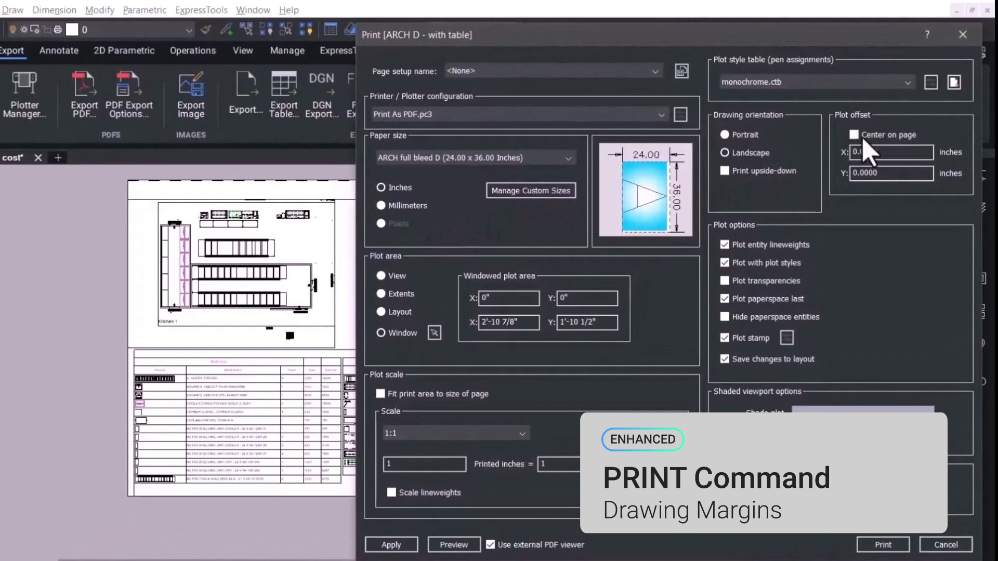
click(855, 134)
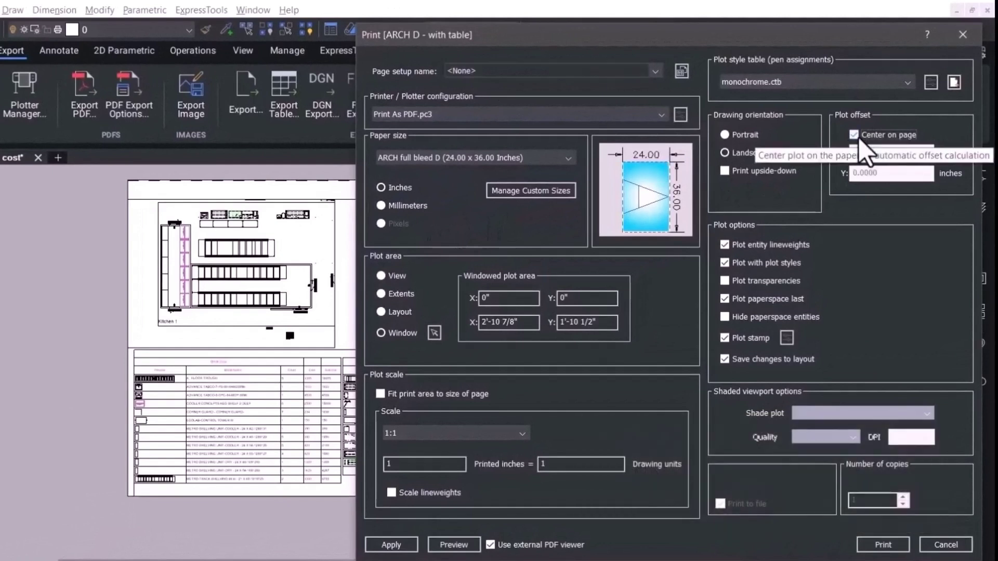
click(531, 190)
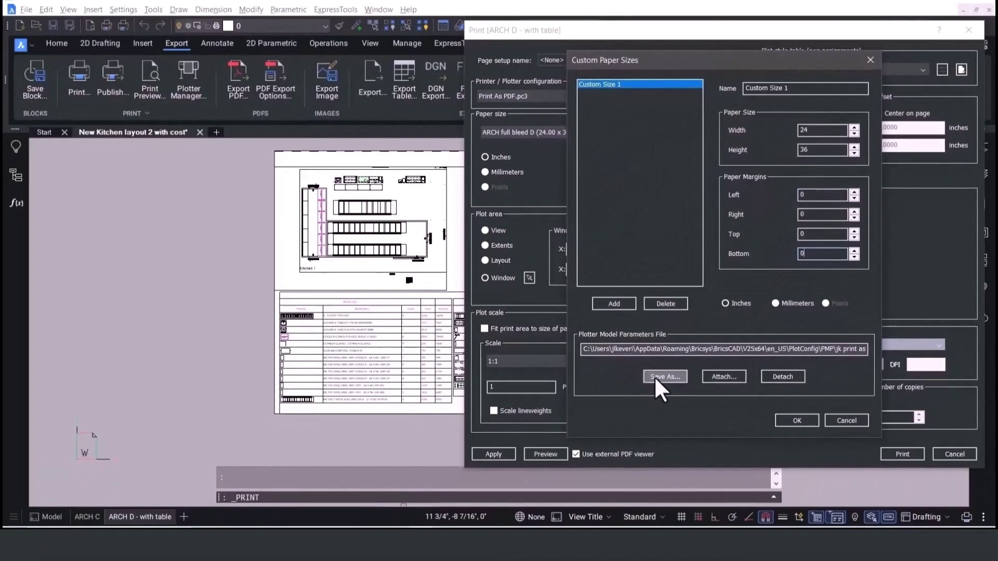
Overwrite jk print as pdf.pmp with the zero margins, apply, and preview the PDF.
click(664, 376)
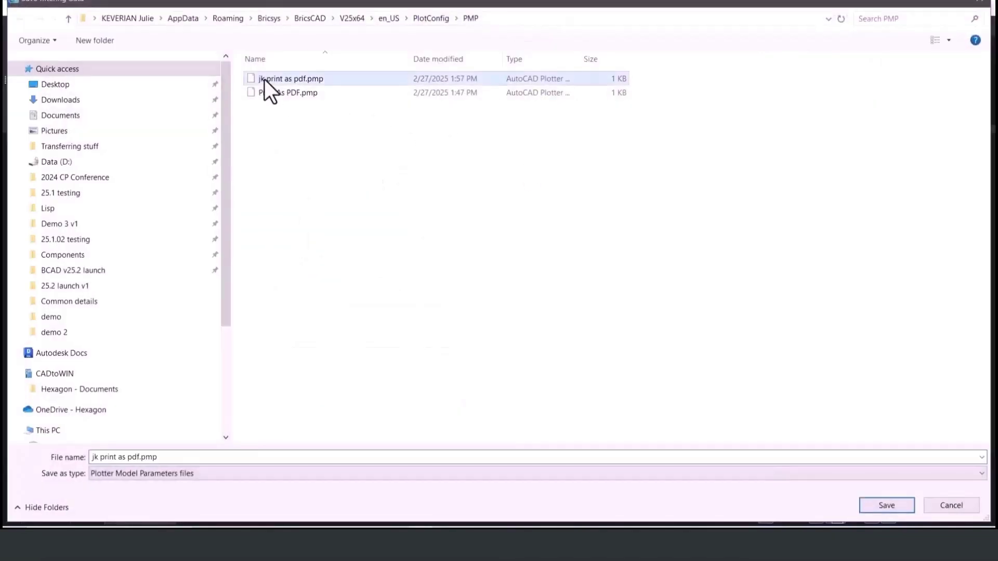
double_click(264, 79)
click(524, 265)
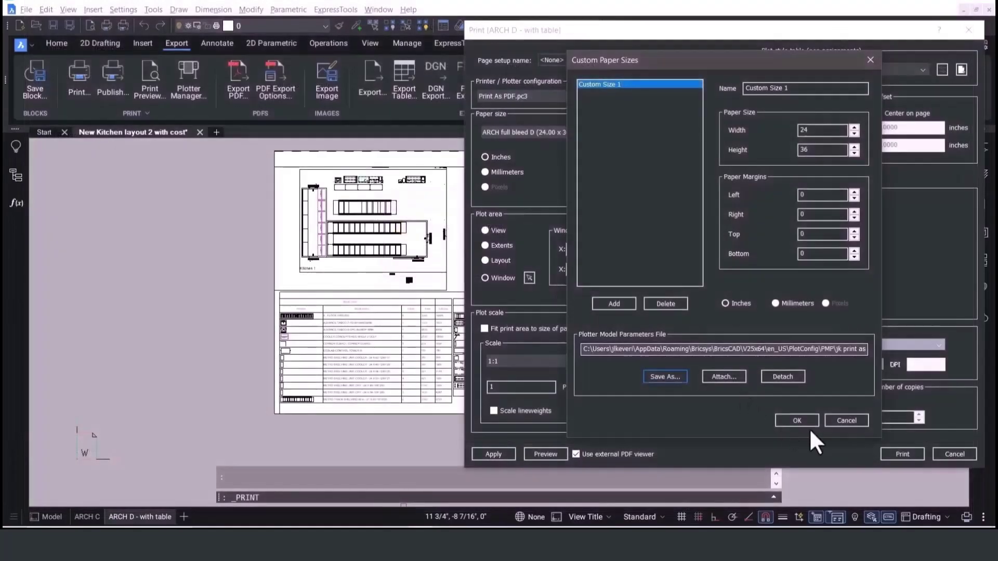
click(797, 420)
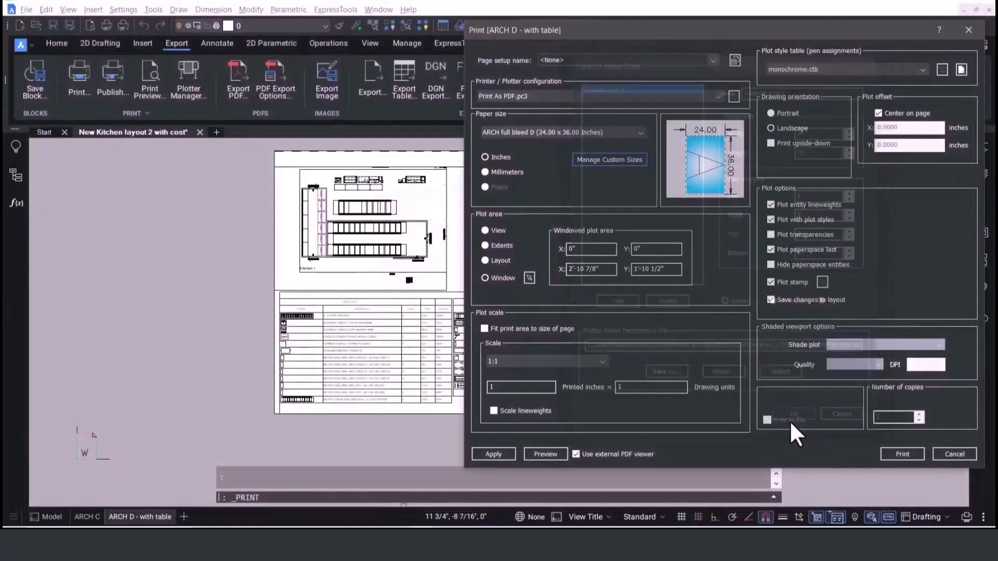
click(499, 452)
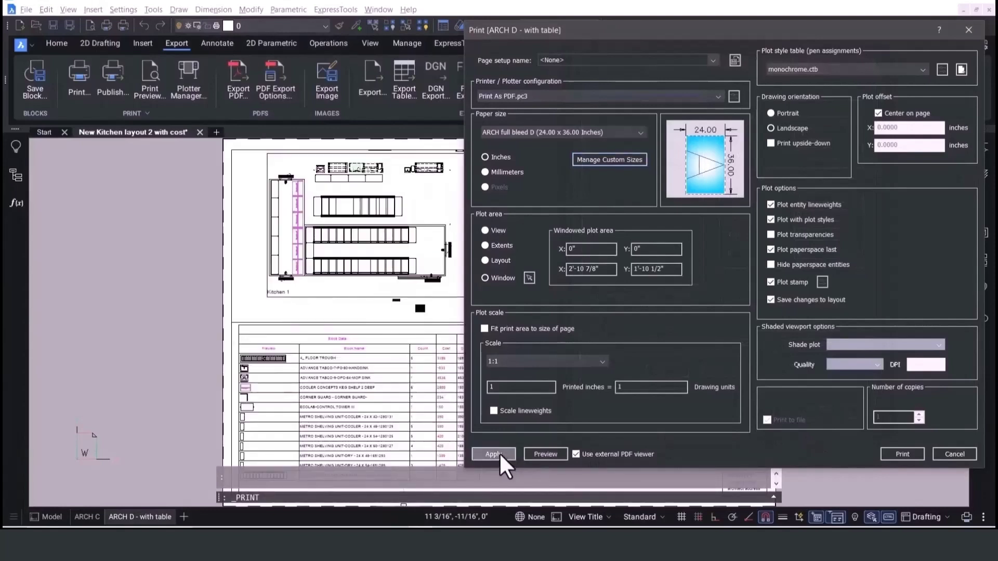
click(554, 454)
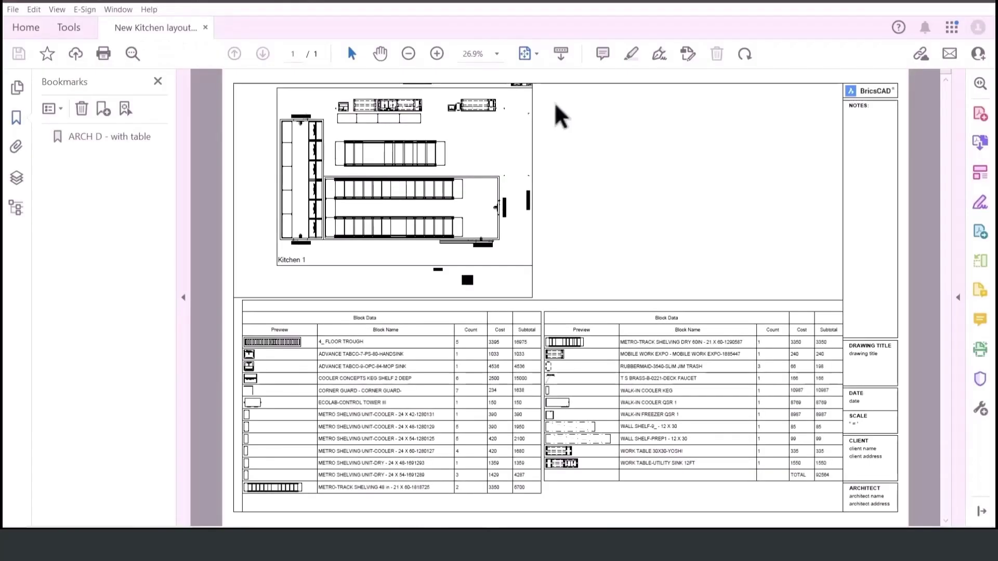
Zoom the ARCH D PDF out to 12.5% to confirm the drawing sits centered on the sheet.
click(409, 53)
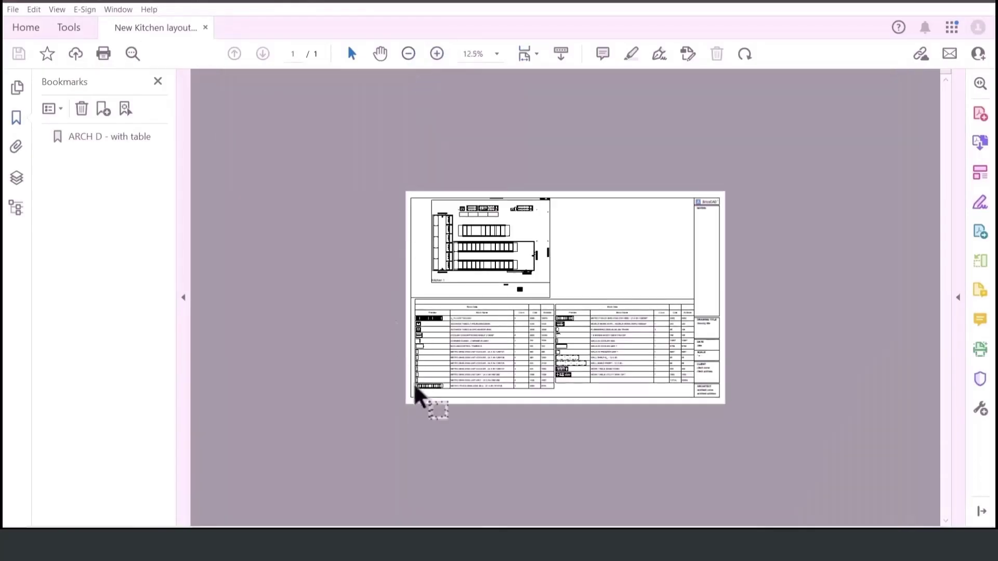